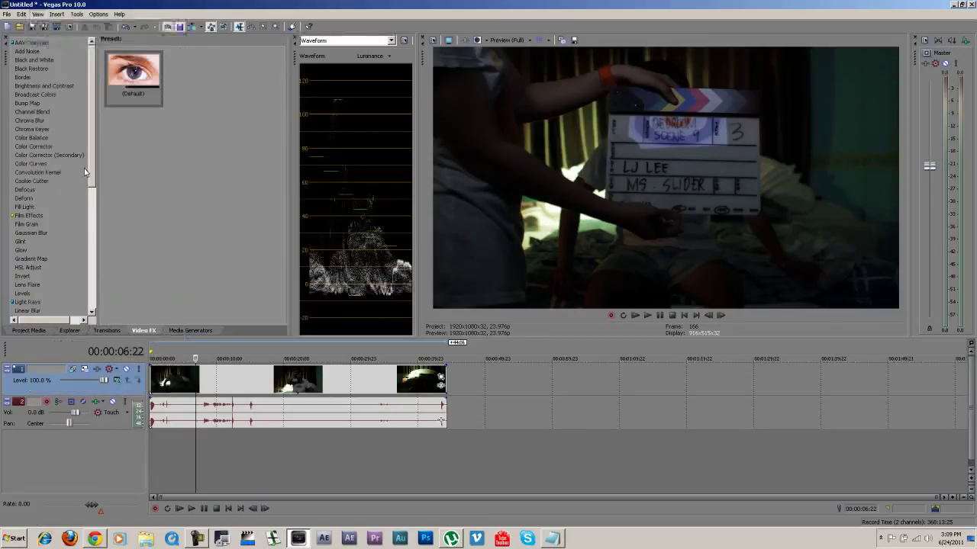
# - Enlarge the upper workspace and widen the video scopes, and display all scopes together
pyautogui.moveTo(415, 156); pyautogui.dragTo(440, 155)
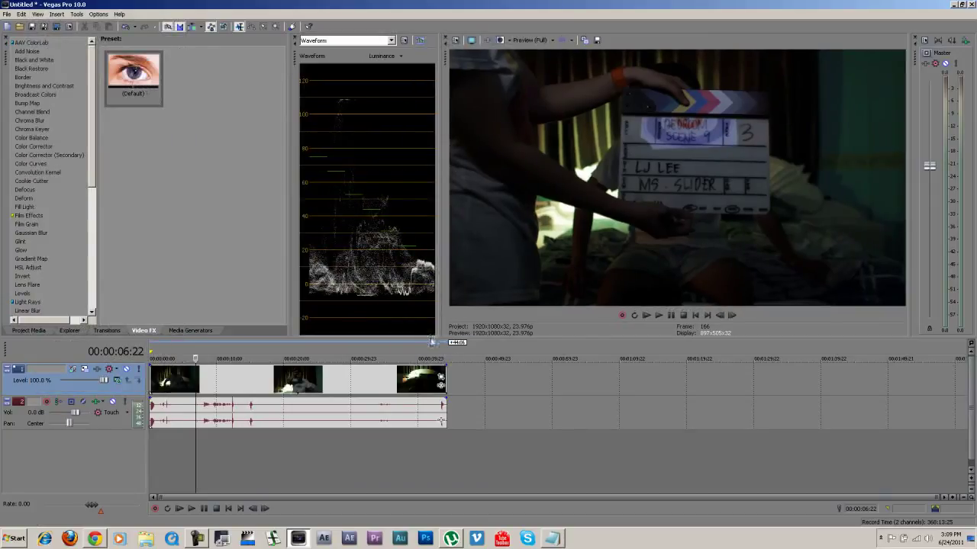
pyautogui.moveTo(431, 341); pyautogui.dragTo(431, 395)
pyautogui.moveTo(293, 229); pyautogui.dragTo(175, 229)
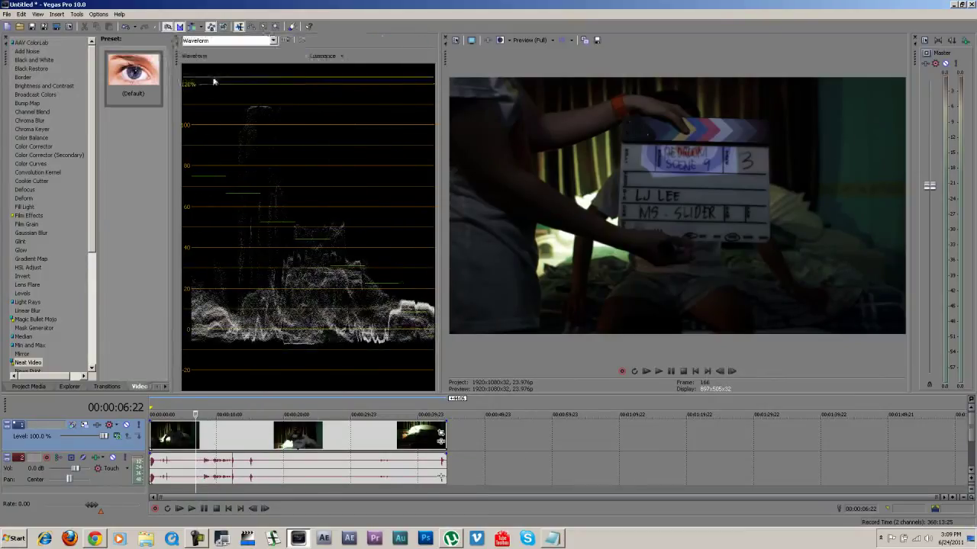
pyautogui.click(232, 41)
pyautogui.click(215, 110)
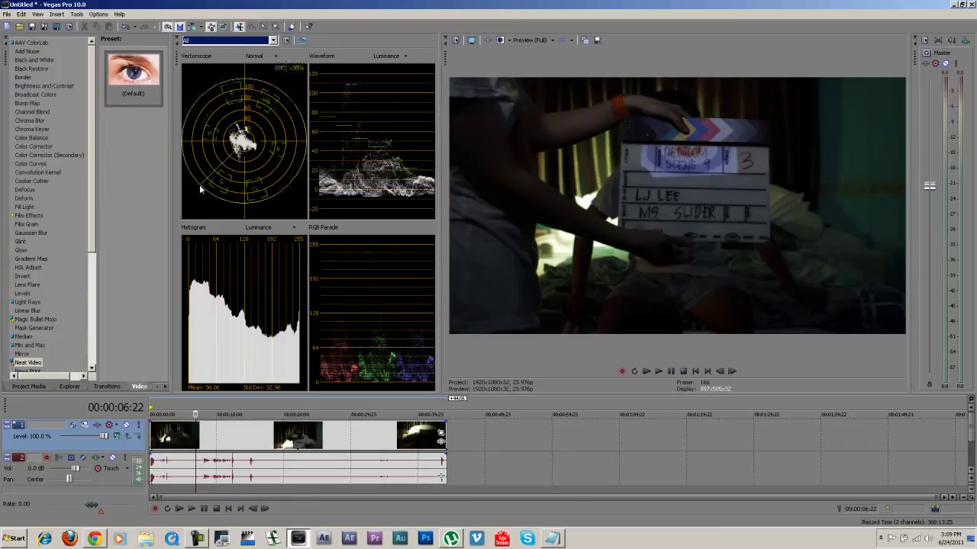
# - Apply the AAV ColorLab effect to the video clip and move the playhead to frame 00:00:12:11
pyautogui.click(233, 441)
pyautogui.scroll(5, 234, 441)
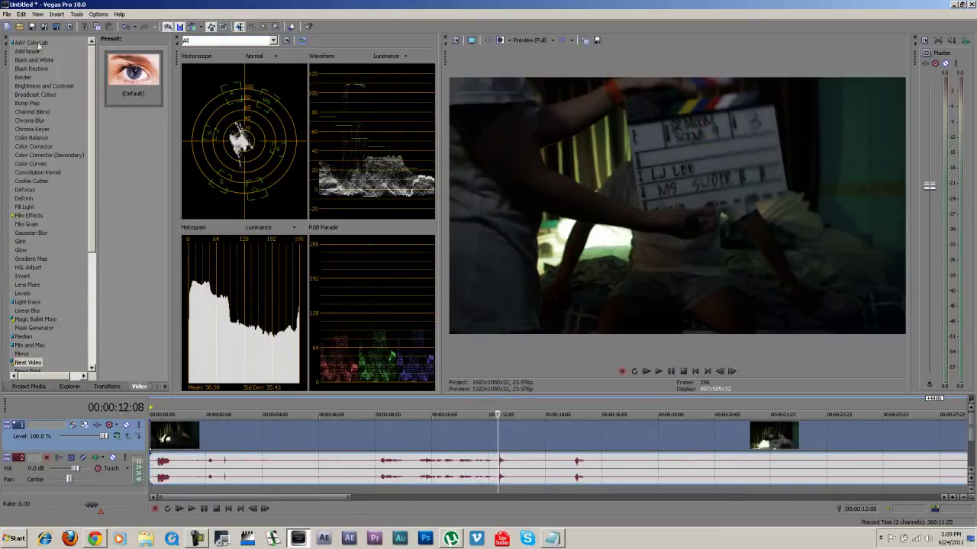
pyautogui.moveTo(38, 45); pyautogui.dragTo(505, 433)
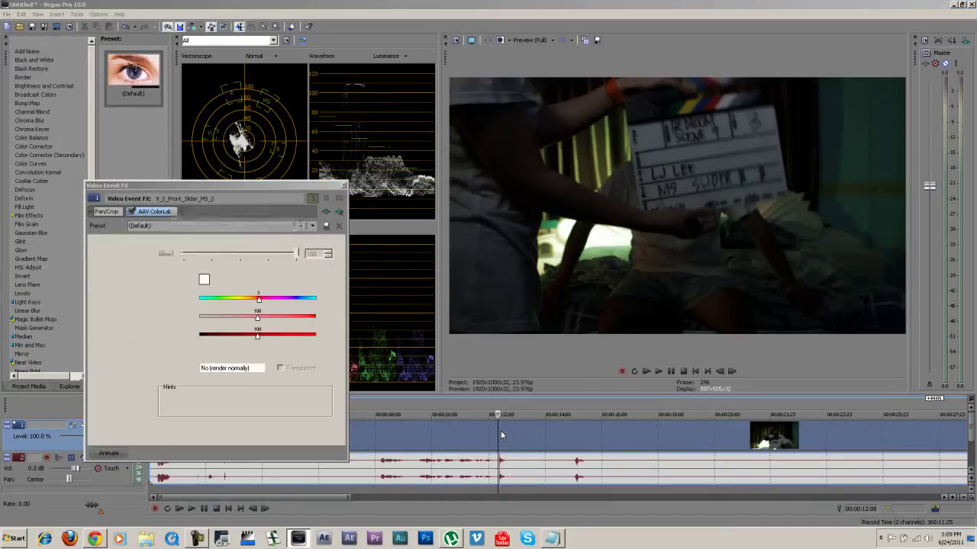
pyautogui.press('Right')
pyautogui.press('Right')
pyautogui.press('Right')
pyautogui.scroll(3, 499, 431)
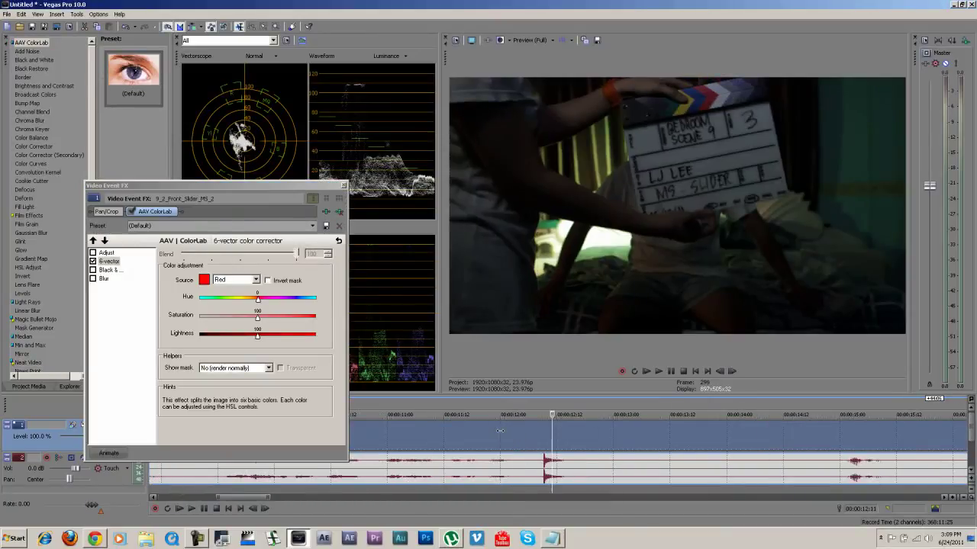
# - Enable the Adjust section of ColorLab and sample the white balance neutral color from the clapperboard
pyautogui.click(166, 193)
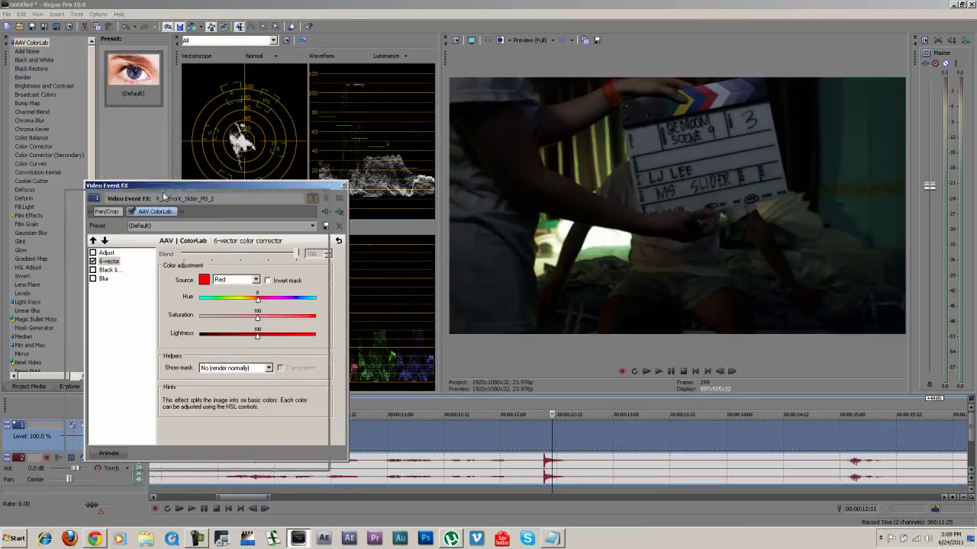
pyautogui.moveTo(166, 193); pyautogui.dragTo(148, 207)
pyautogui.click(87, 266)
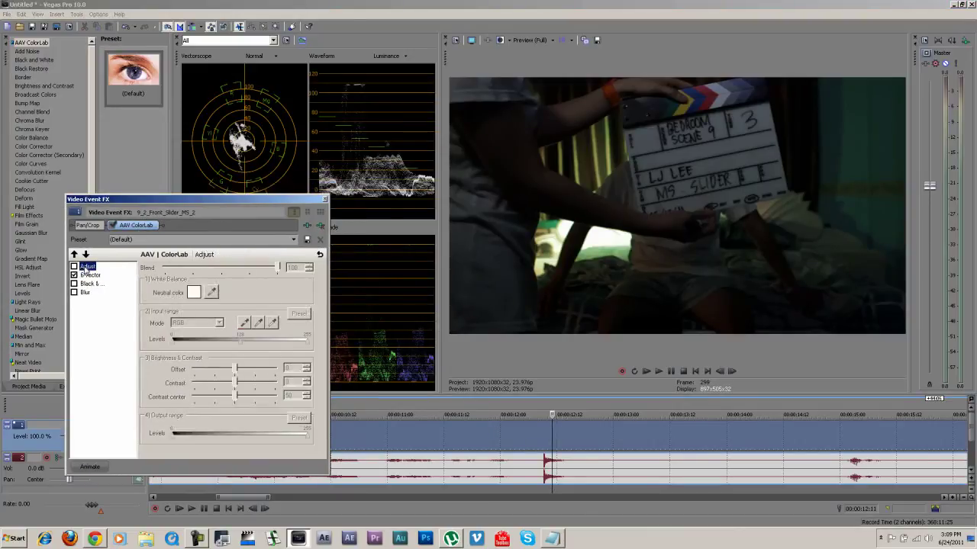
pyautogui.click(74, 267)
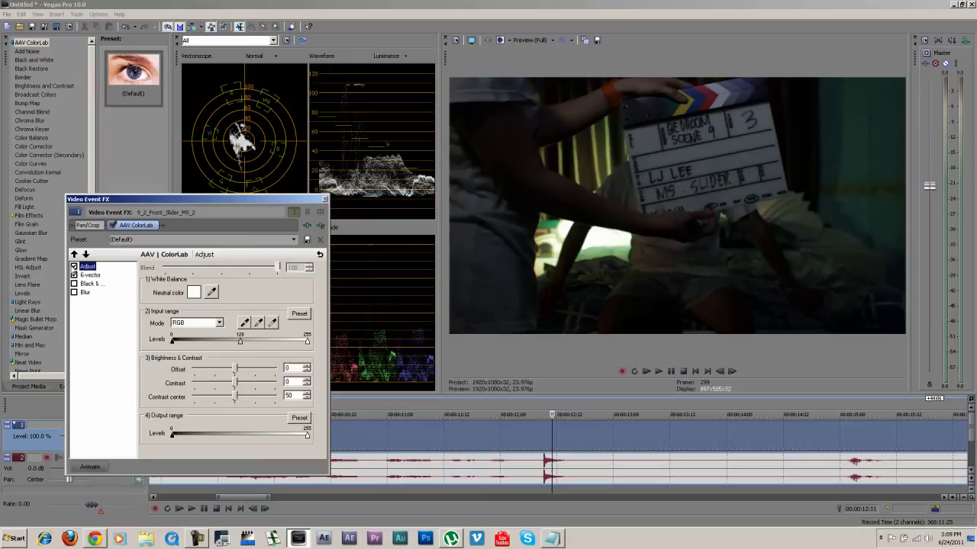
pyautogui.click(211, 293)
pyautogui.click(727, 108)
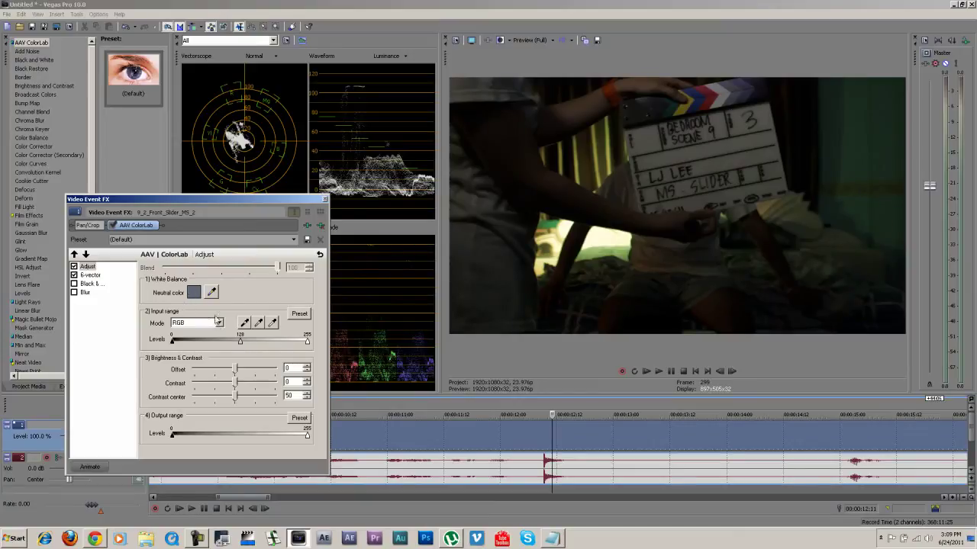
# - Try raising the black level of the Adjust input range and return it to 0
pyautogui.moveTo(173, 341); pyautogui.dragTo(192, 341)
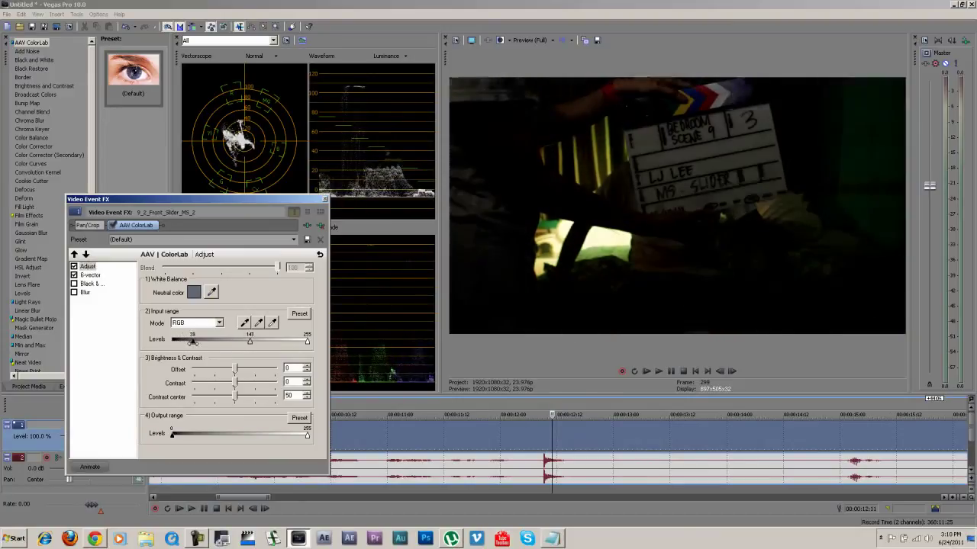
pyautogui.moveTo(307, 342)
pyautogui.mouseDown()
pyautogui.moveTo(297, 344)
pyautogui.moveTo(307, 342)
pyautogui.mouseUp()
pyautogui.moveTo(193, 343); pyautogui.dragTo(154, 344)
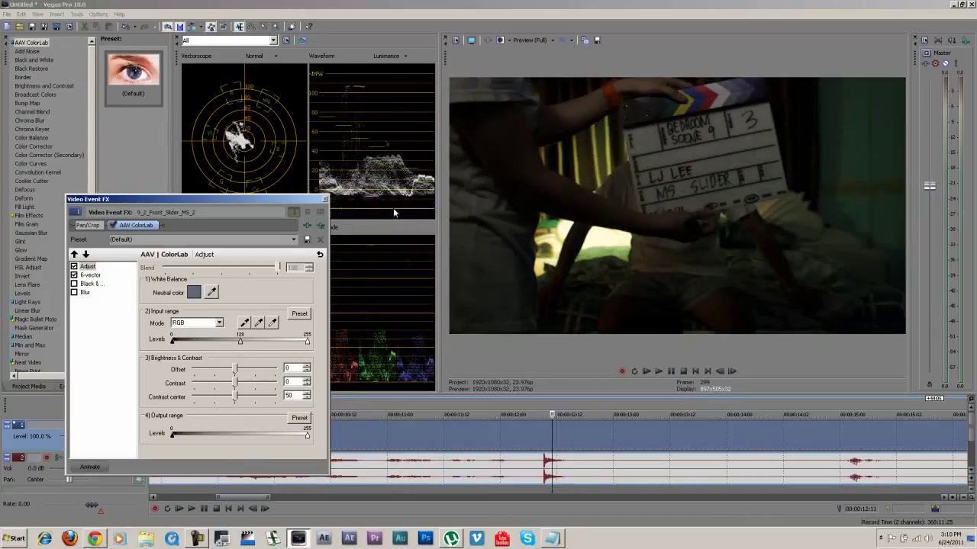
# - Set the Adjust white levels to 197 for the input range and 232 for the output range
pyautogui.moveTo(307, 341); pyautogui.dragTo(276, 344)
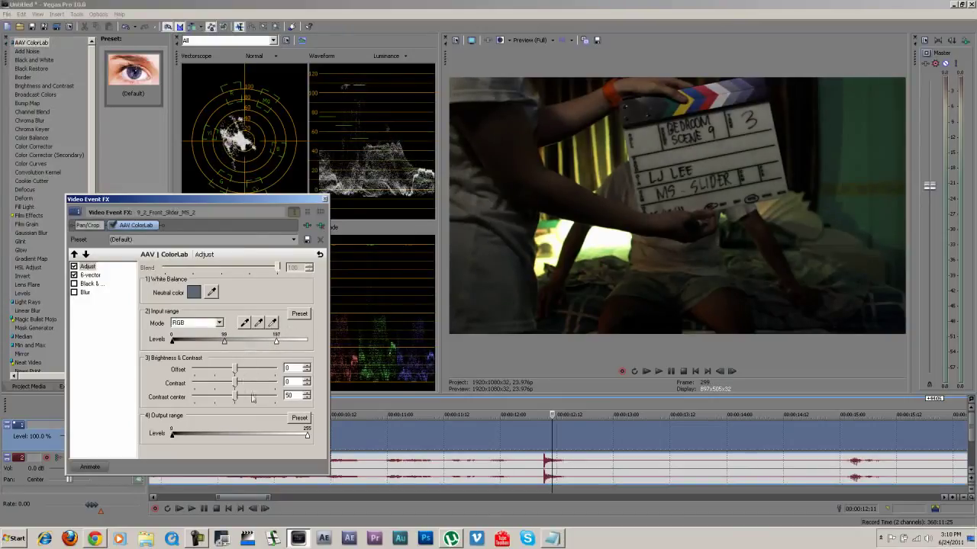
pyautogui.moveTo(173, 435)
pyautogui.mouseDown()
pyautogui.moveTo(185, 435)
pyautogui.moveTo(156, 434)
pyautogui.mouseUp()
pyautogui.moveTo(308, 436)
pyautogui.mouseDown()
pyautogui.moveTo(265, 437)
pyautogui.moveTo(294, 437)
pyautogui.mouseUp()
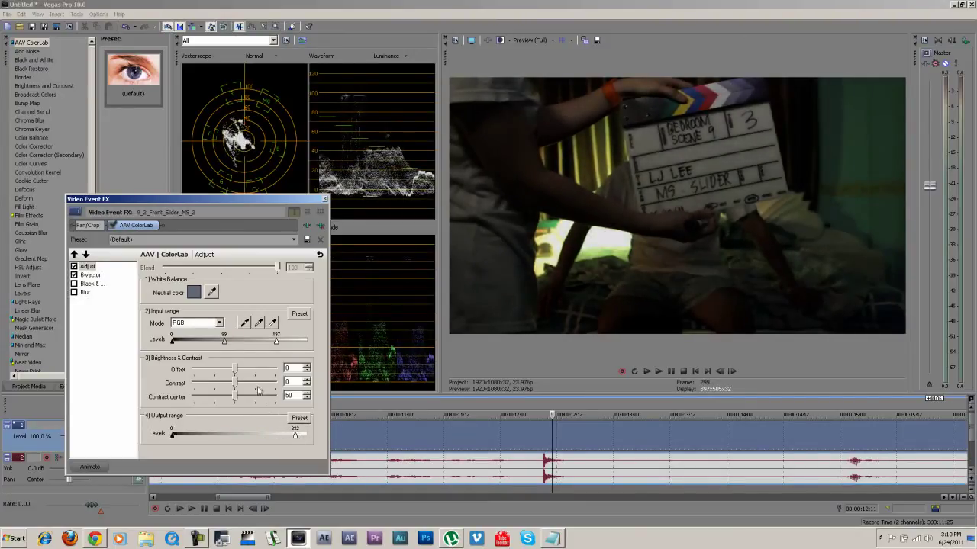
# - Switch the AAV ColorLab effect off and on repeatedly to compare the clip before and after grading
pyautogui.click(112, 226)
pyautogui.click(112, 226)
pyautogui.click(113, 225)
pyautogui.click(112, 226)
pyautogui.click(112, 226)
pyautogui.click(112, 226)
pyautogui.click(113, 227)
pyautogui.click(113, 227)
# - Try shifting the hue of the Red source in the 6-vector color corrector and reset it to 0
pyautogui.click(90, 275)
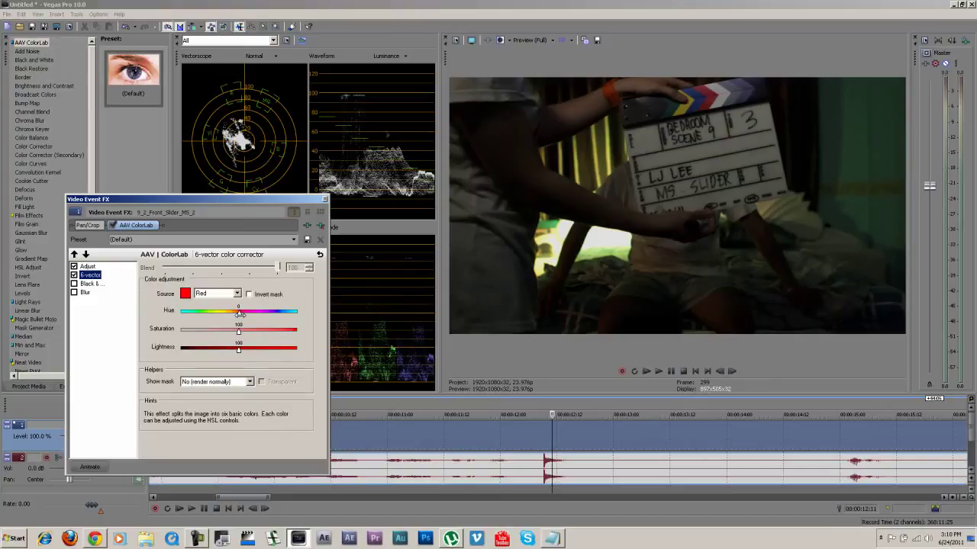
pyautogui.moveTo(240, 312)
pyautogui.mouseDown()
pyautogui.moveTo(217, 314)
pyautogui.moveTo(275, 315)
pyautogui.mouseUp()
pyautogui.doubleClick(276, 314)
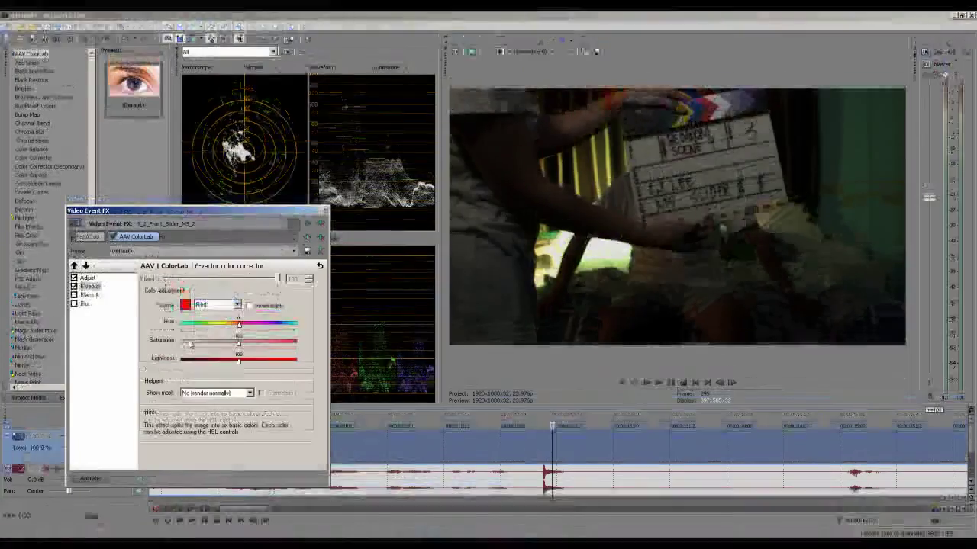
pyautogui.click(218, 305)
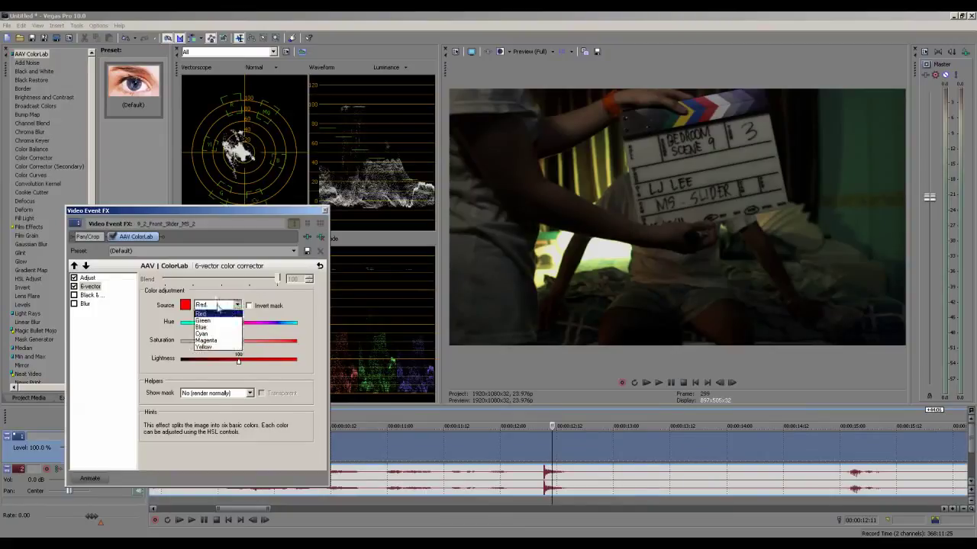
pyautogui.click(215, 306)
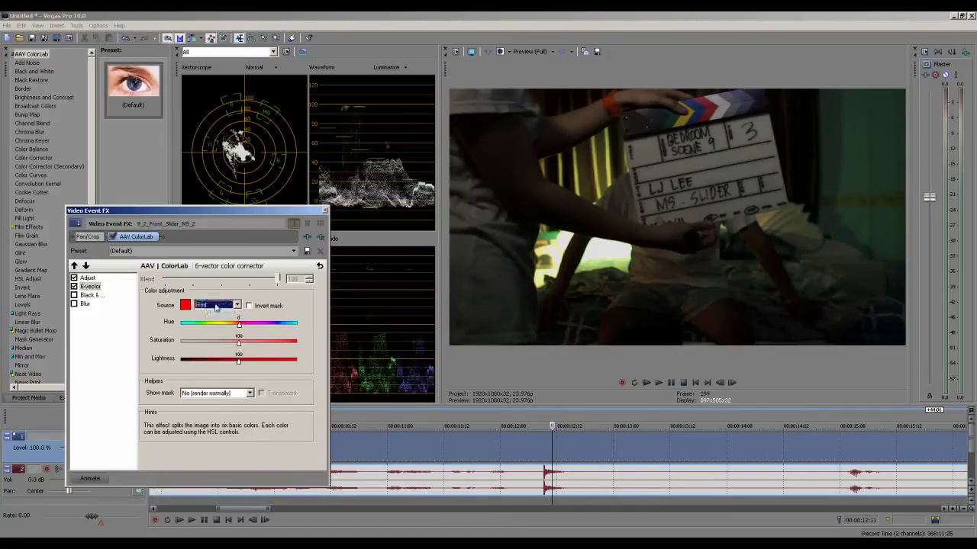
# - Try desaturating the Red source, invert its mask and try saturation 0 again, and reset saturation to 100
pyautogui.moveTo(238, 324)
pyautogui.mouseDown()
pyautogui.moveTo(324, 320)
pyautogui.moveTo(203, 321)
pyautogui.moveTo(302, 341)
pyautogui.moveTo(344, 338)
pyautogui.moveTo(180, 344)
pyautogui.mouseUp()
pyautogui.doubleClick(180, 343)
pyautogui.moveTo(238, 341); pyautogui.dragTo(139, 340)
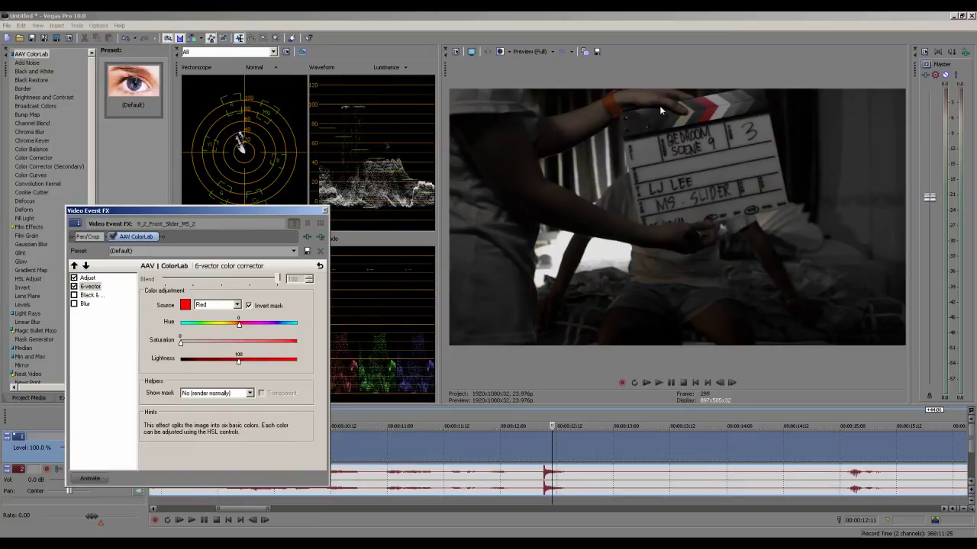
pyautogui.doubleClick(182, 343)
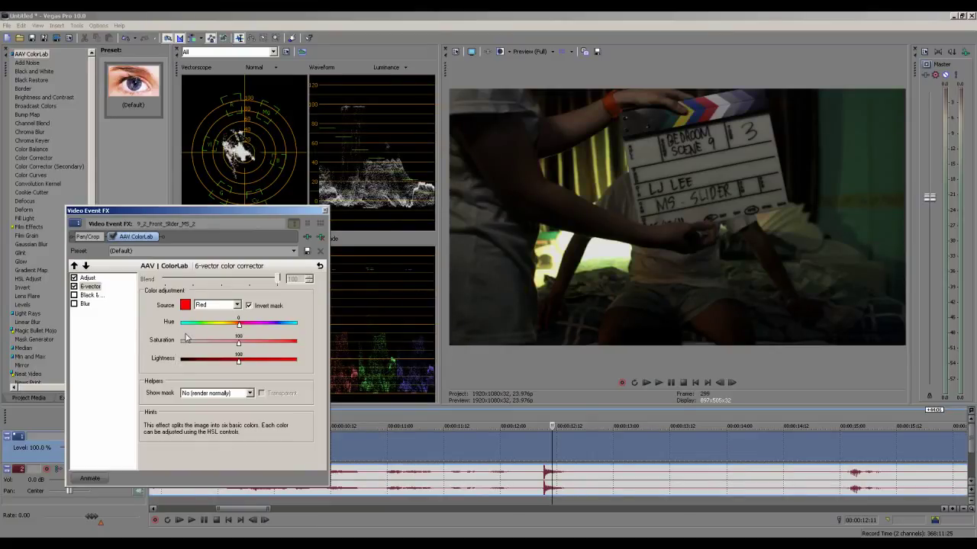
pyautogui.click(207, 306)
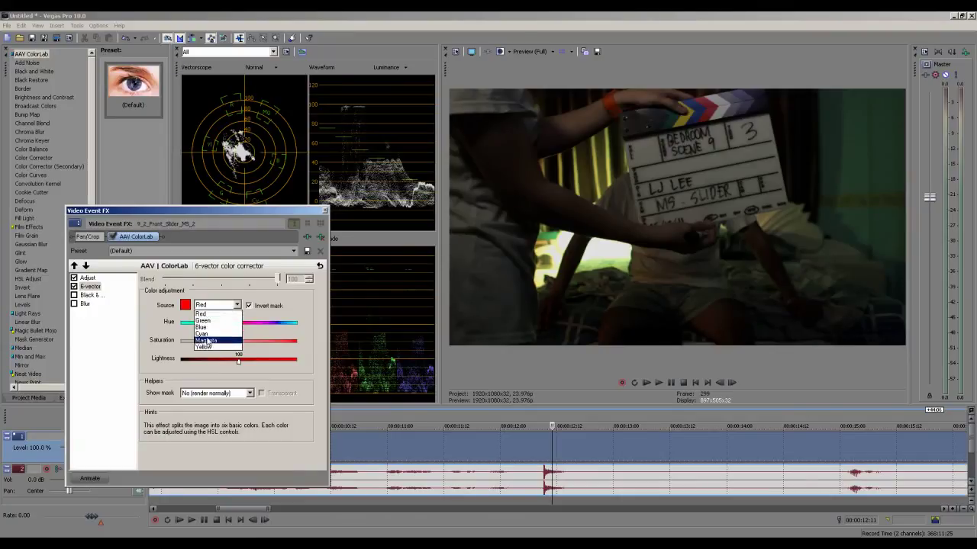
pyautogui.click(188, 396)
pyautogui.click(210, 394)
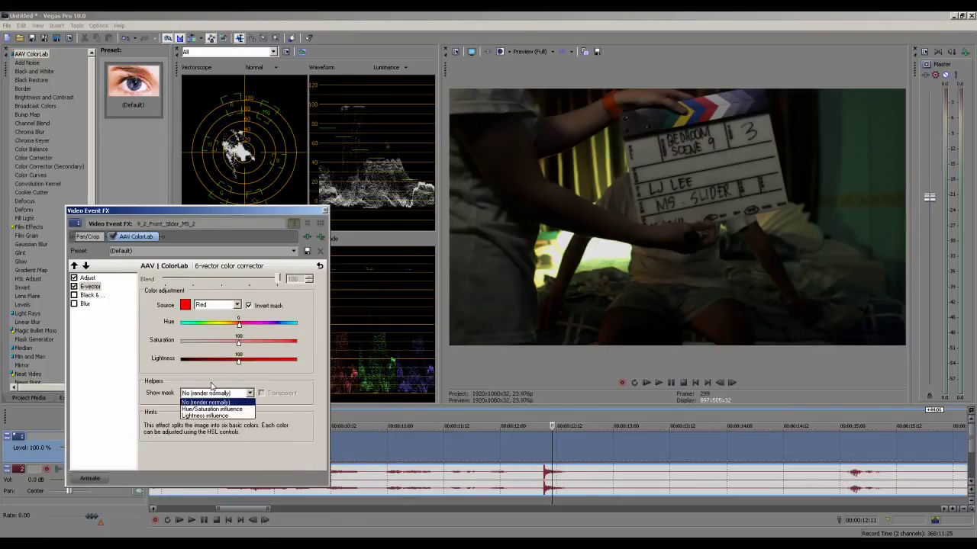
pyautogui.click(211, 393)
# - Enable ColorLab's Black & White section, try its Red component at 300 and reset it to 0
pyautogui.click(91, 296)
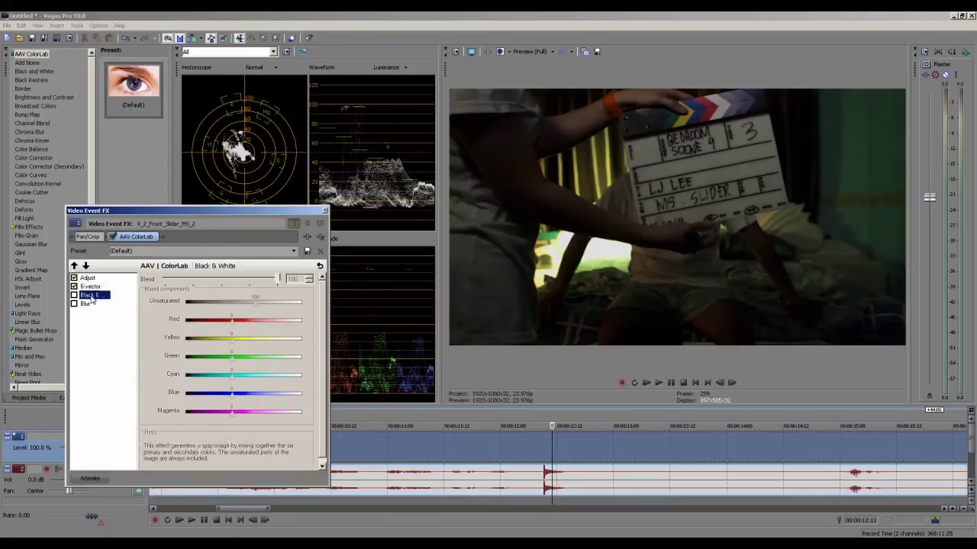
pyautogui.click(74, 296)
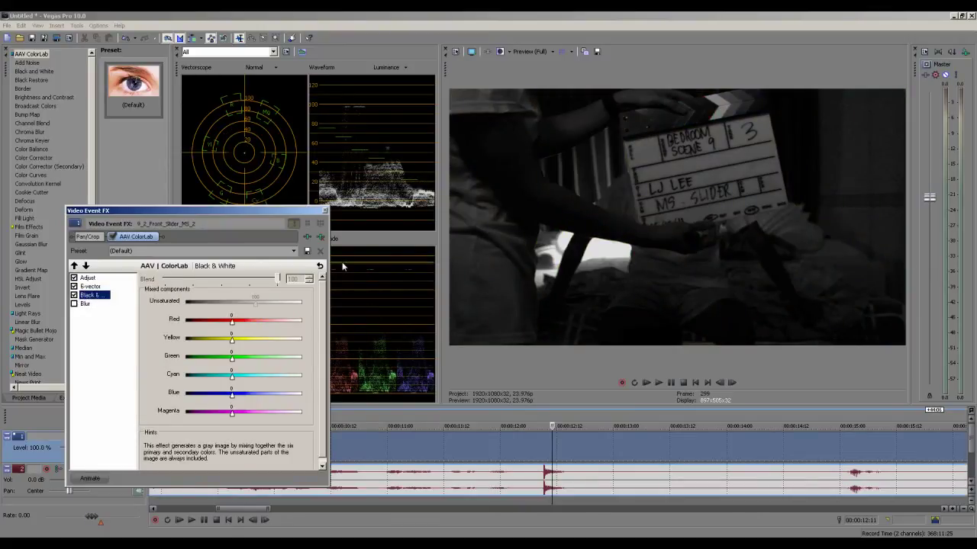
pyautogui.click(35, 71)
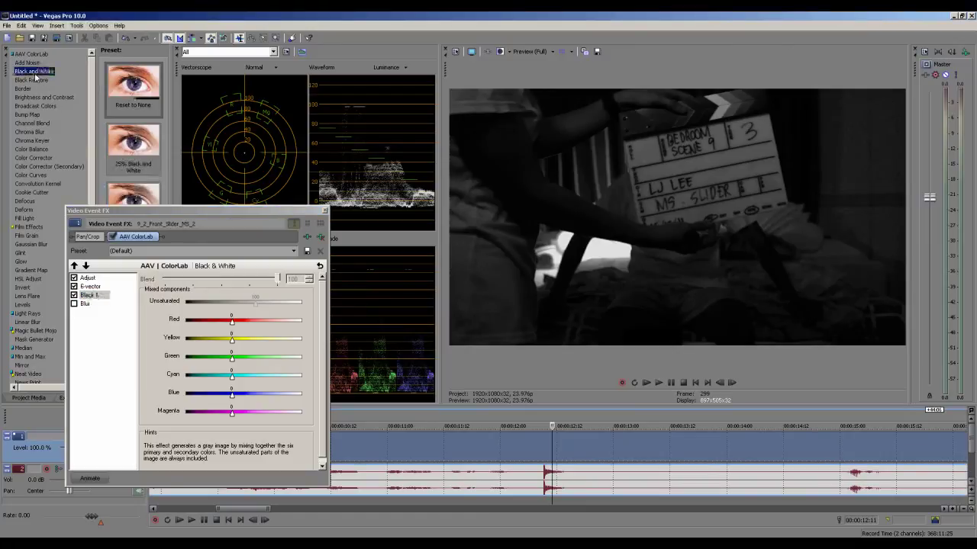
pyautogui.click(185, 219)
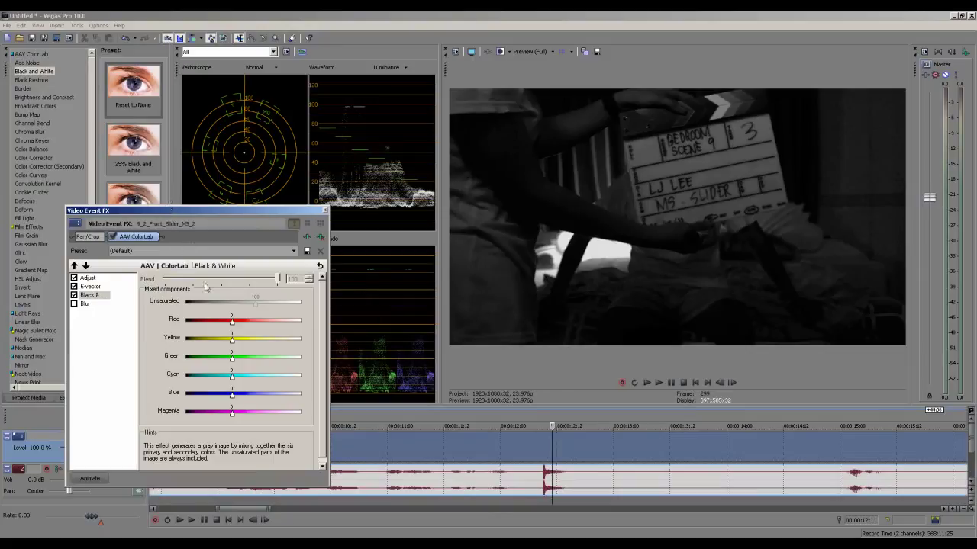
pyautogui.moveTo(231, 322); pyautogui.dragTo(300, 325)
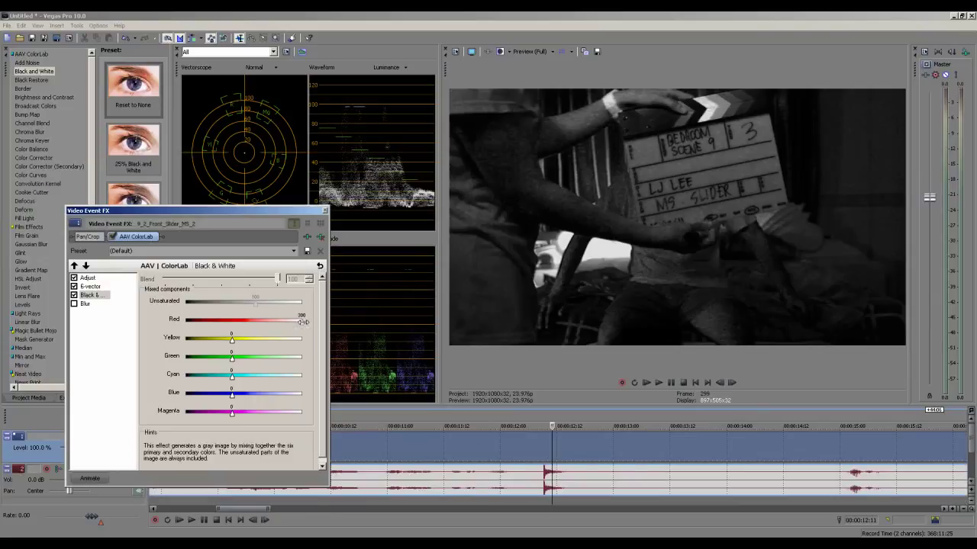
pyautogui.doubleClick(302, 323)
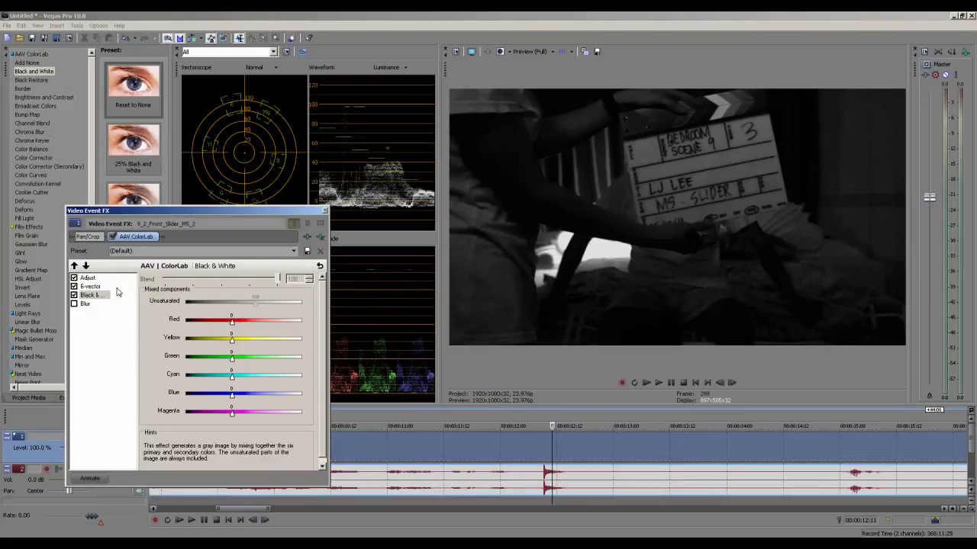
# - Disable Adjust and 6-vector, and set the Black & White components to Red 52, Yellow 19, Green -112 and Cyan -27
pyautogui.click(74, 278)
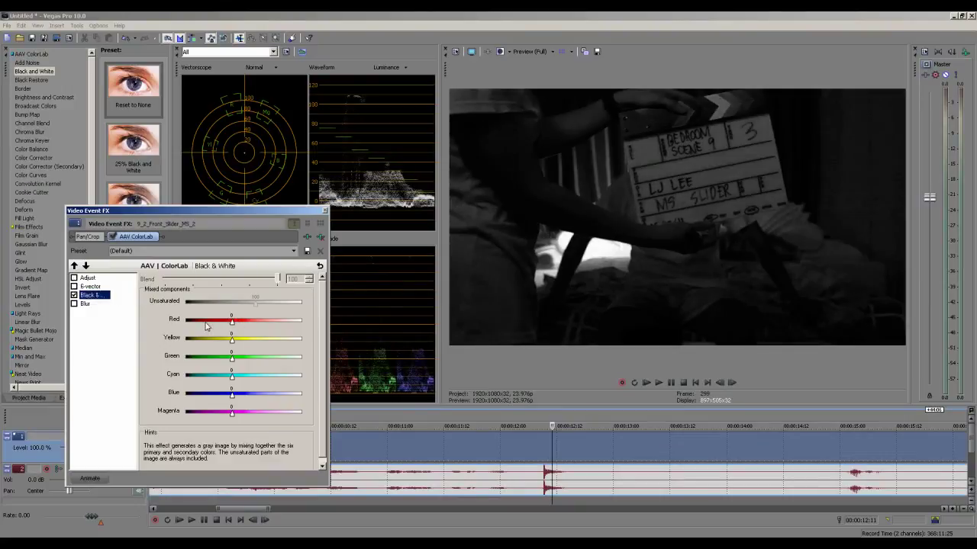
pyautogui.moveTo(232, 322); pyautogui.dragTo(226, 380)
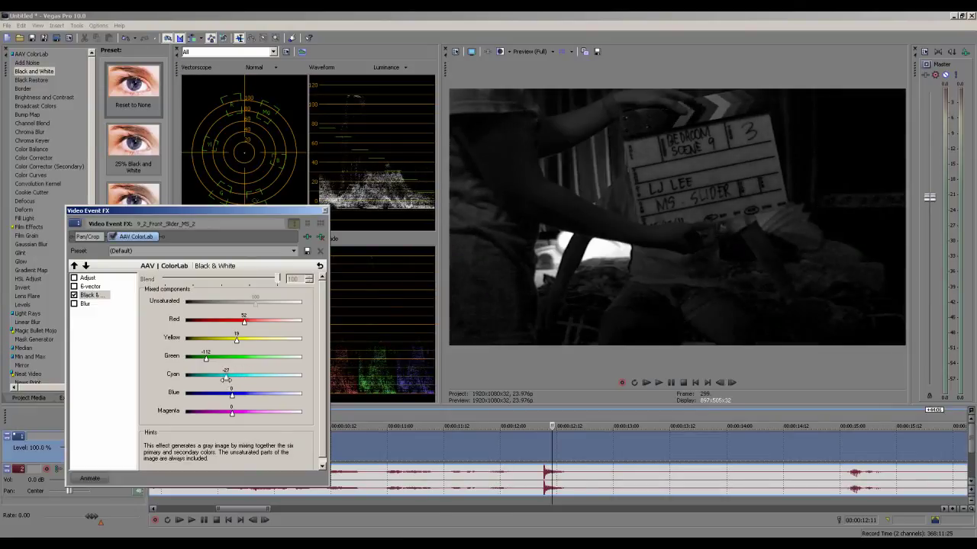
# - Enable Blur in place of Black & White, try a strong Gaussian Blur and return the amount to 0
pyautogui.click(84, 304)
pyautogui.click(74, 303)
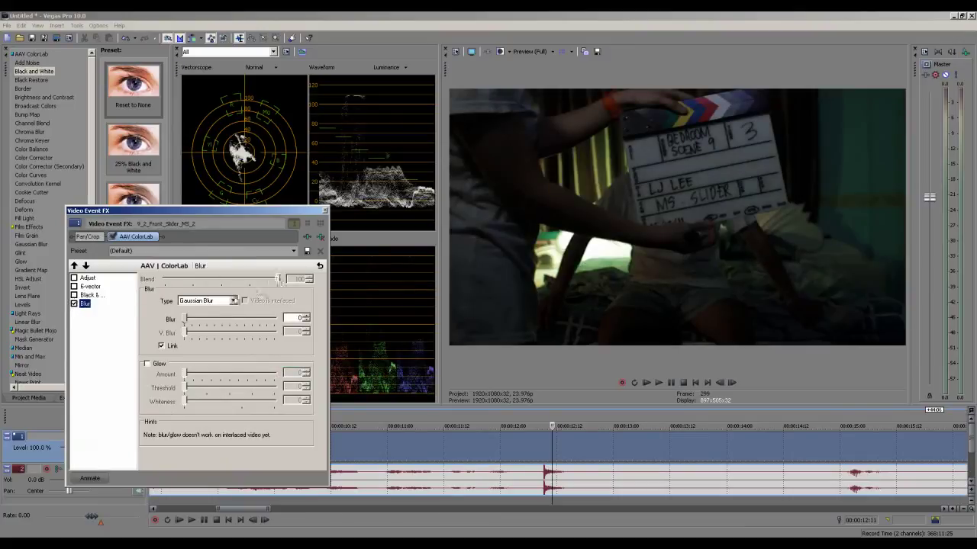
pyautogui.moveTo(185, 319); pyautogui.dragTo(274, 320)
pyautogui.moveTo(287, 318); pyautogui.dragTo(185, 320)
# - Unlink the horizontal and vertical blur and change the blur type to Chroma, leaving both amounts at 0
pyautogui.click(162, 345)
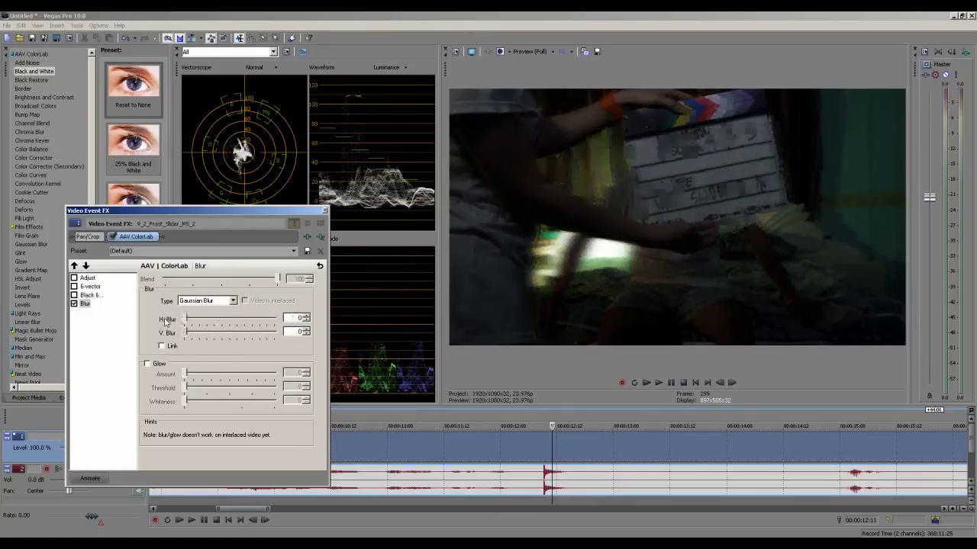
pyautogui.click(191, 303)
pyautogui.click(203, 316)
pyautogui.moveTo(187, 320)
pyautogui.mouseDown()
pyautogui.moveTo(316, 327)
pyautogui.moveTo(180, 316)
pyautogui.mouseUp()
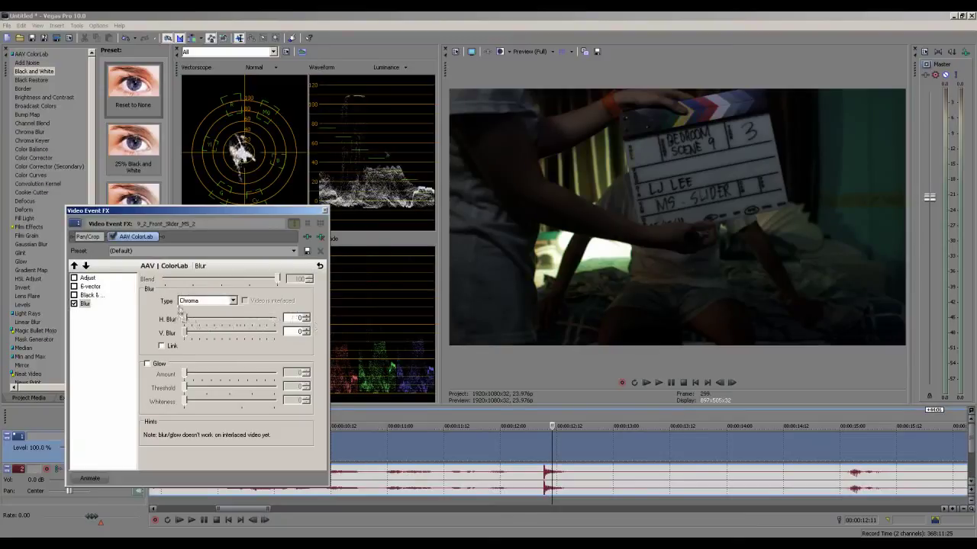
pyautogui.click(189, 303)
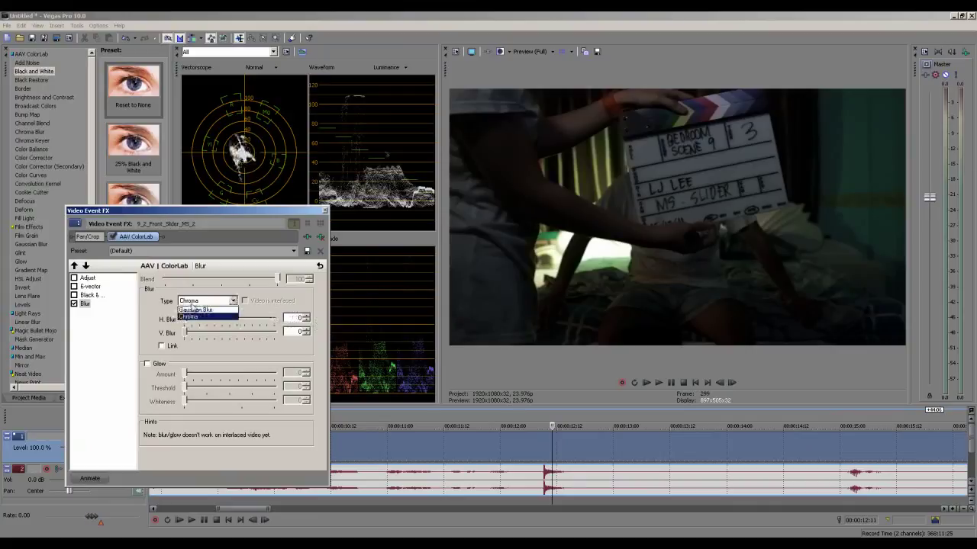
pyautogui.click(192, 302)
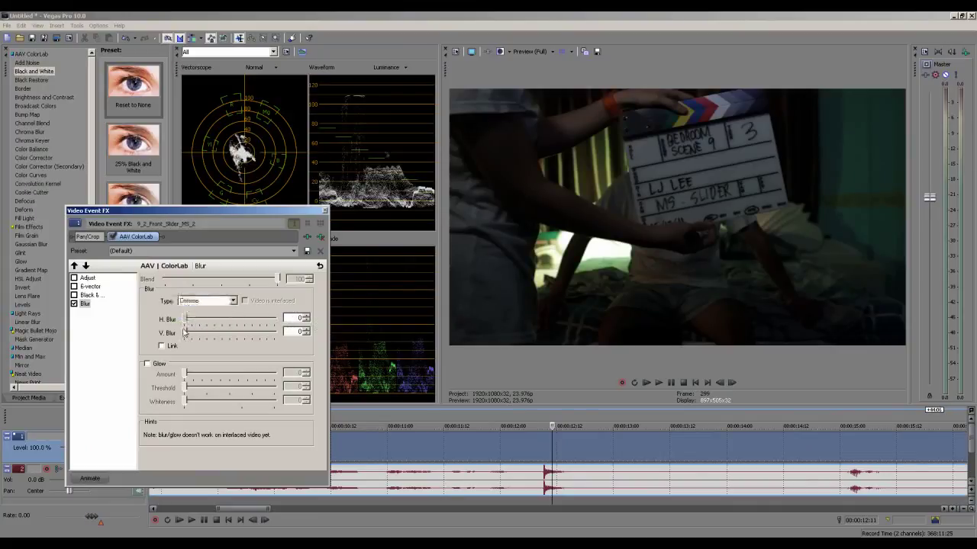
# - Link the horizontal and vertical Chroma blur, try the combined blur amount, and unlink the two directions again
pyautogui.click(162, 345)
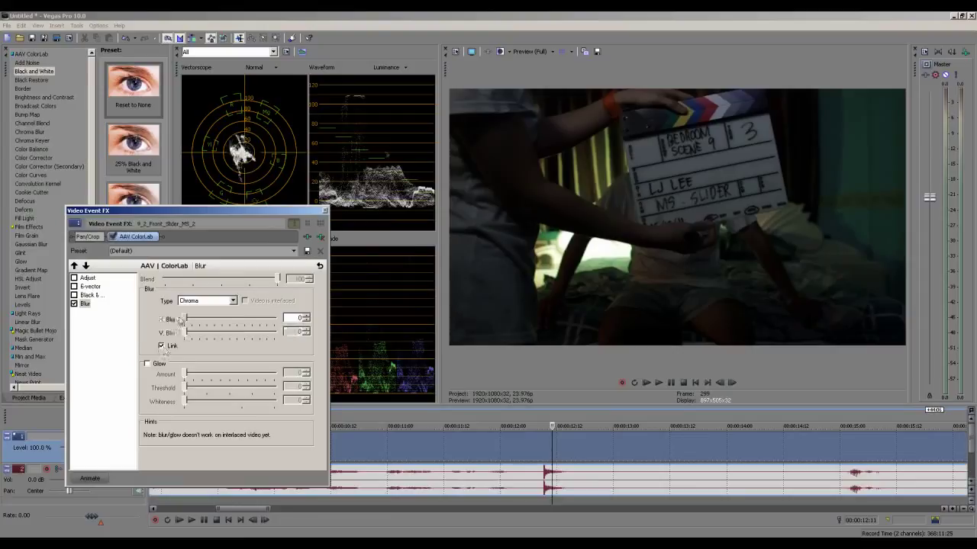
pyautogui.moveTo(180, 325)
pyautogui.mouseDown()
pyautogui.moveTo(224, 321)
pyautogui.moveTo(177, 321)
pyautogui.mouseUp()
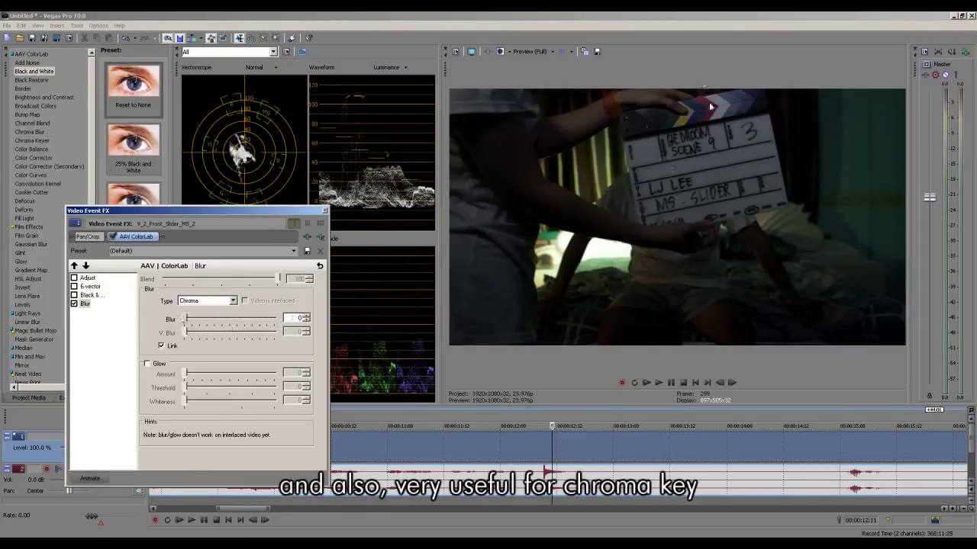
pyautogui.moveTo(182, 321); pyautogui.dragTo(86, 321)
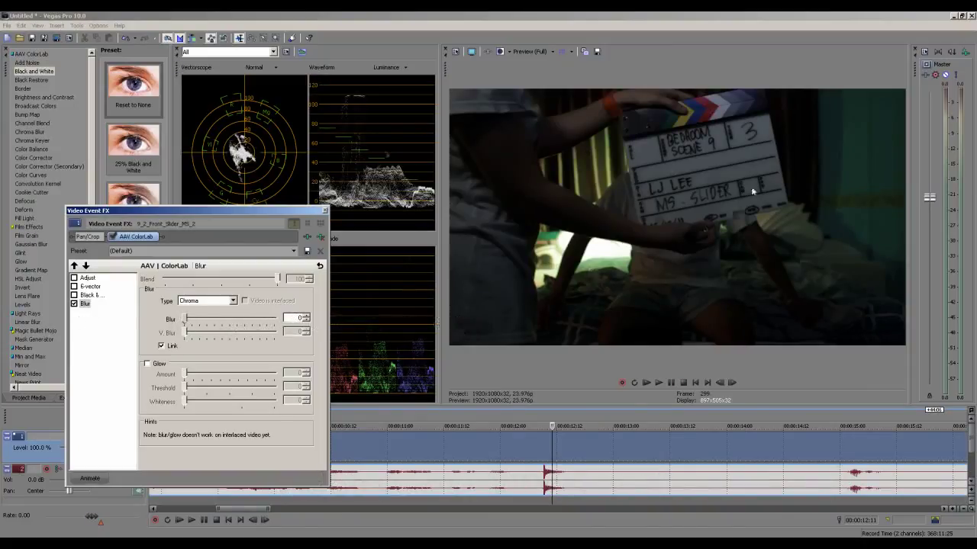
pyautogui.click(161, 346)
# - Enable Glow in the Blur section, raise its amount to about 185, and disable the Blur section
pyautogui.click(148, 364)
pyautogui.moveTo(182, 377); pyautogui.dragTo(251, 377)
pyautogui.click(74, 303)
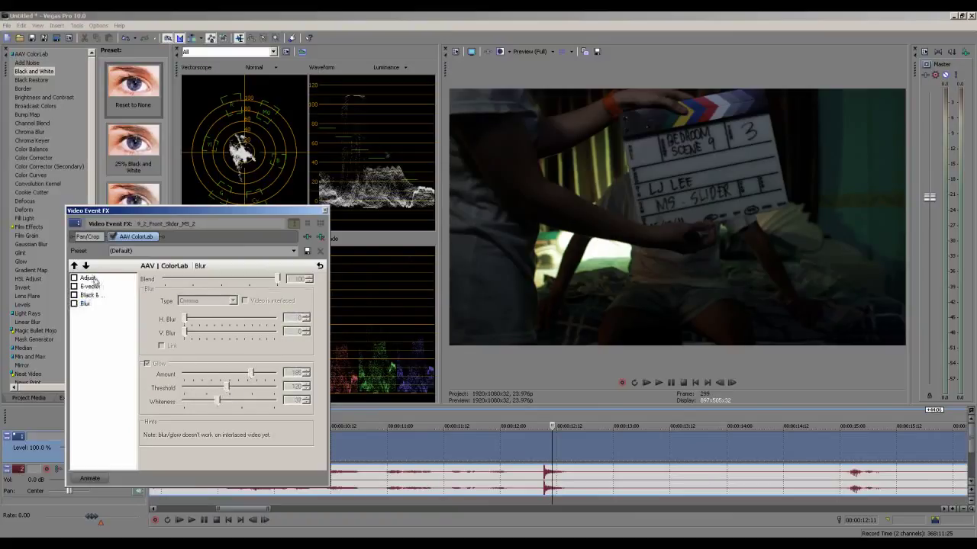
# - Review ColorLab's available presets and its Adjust, 6-vector and Black & White sections without changing them
pyautogui.click(89, 277)
pyautogui.click(295, 254)
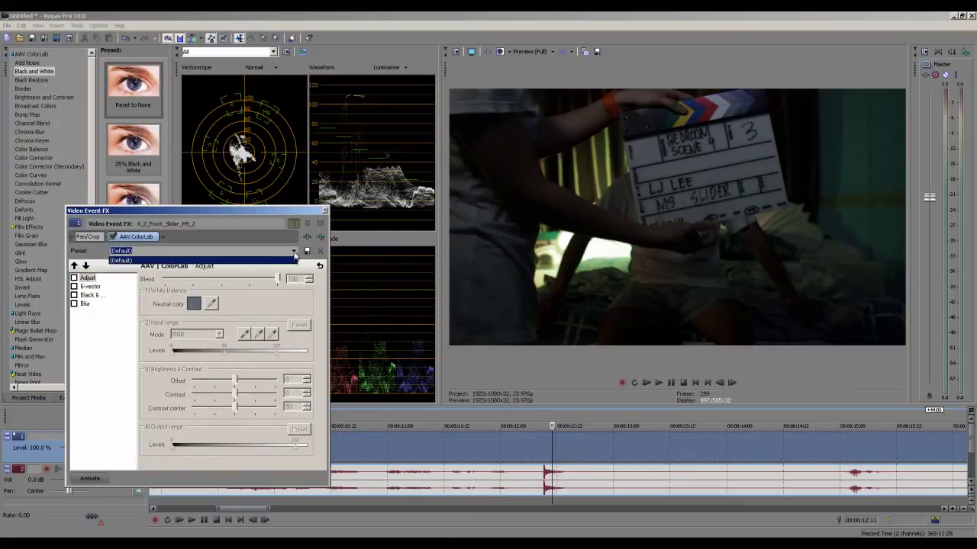
pyautogui.click(105, 343)
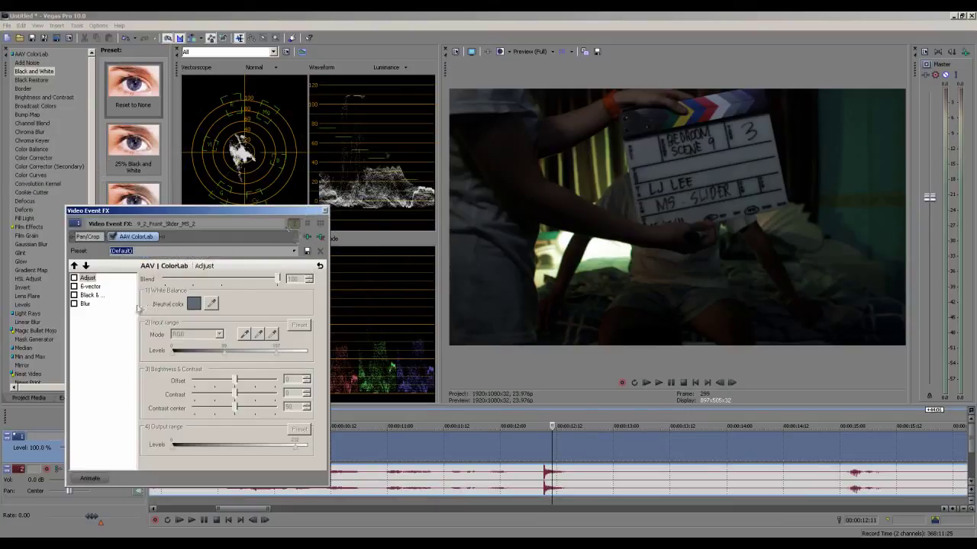
pyautogui.moveTo(149, 223); pyautogui.dragTo(184, 208)
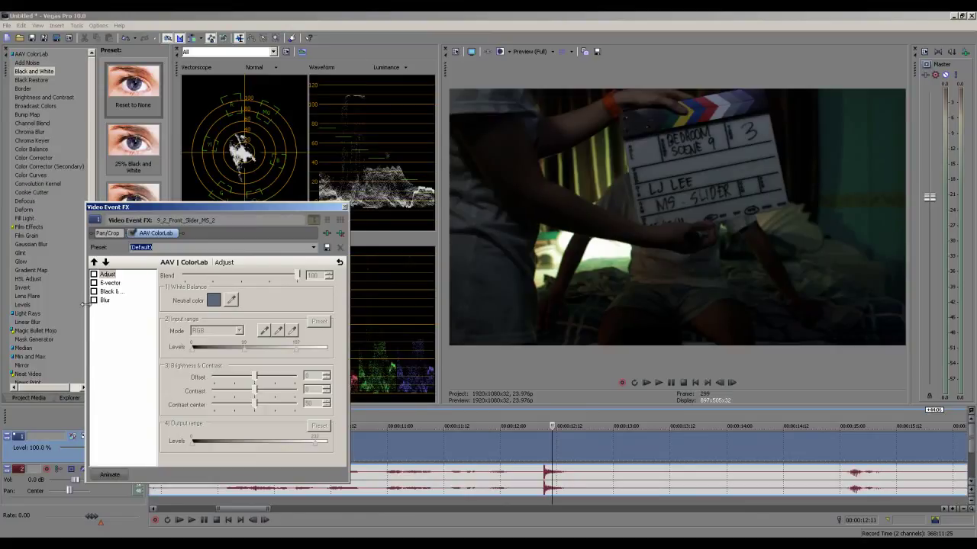
pyautogui.click(109, 283)
pyautogui.click(111, 292)
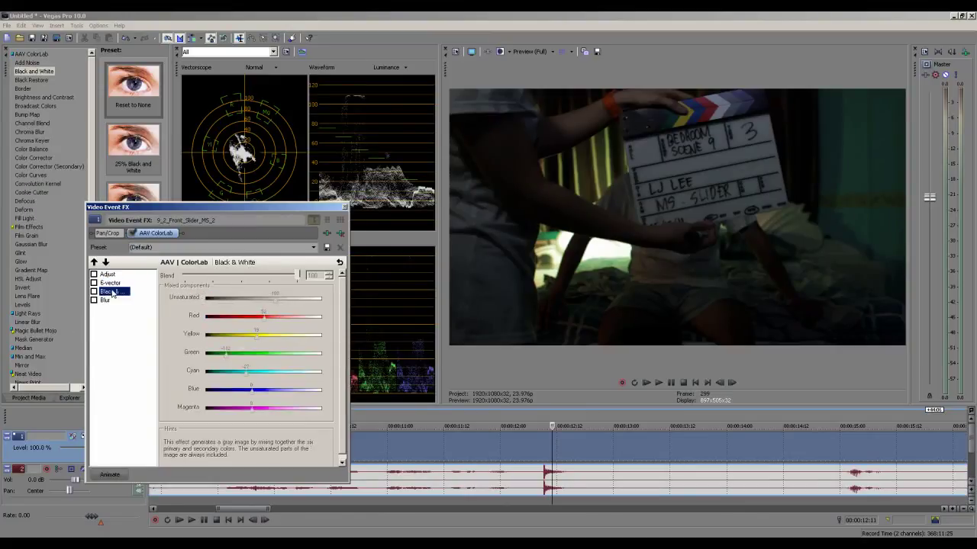
# - Enable the 6-vector color corrector and set the Cyan source's saturation to 0
pyautogui.click(109, 283)
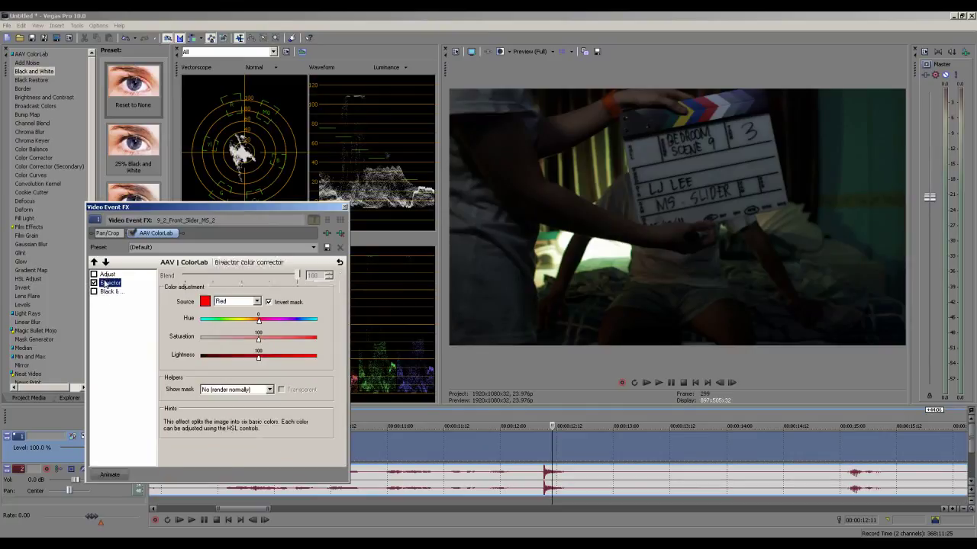
pyautogui.click(248, 302)
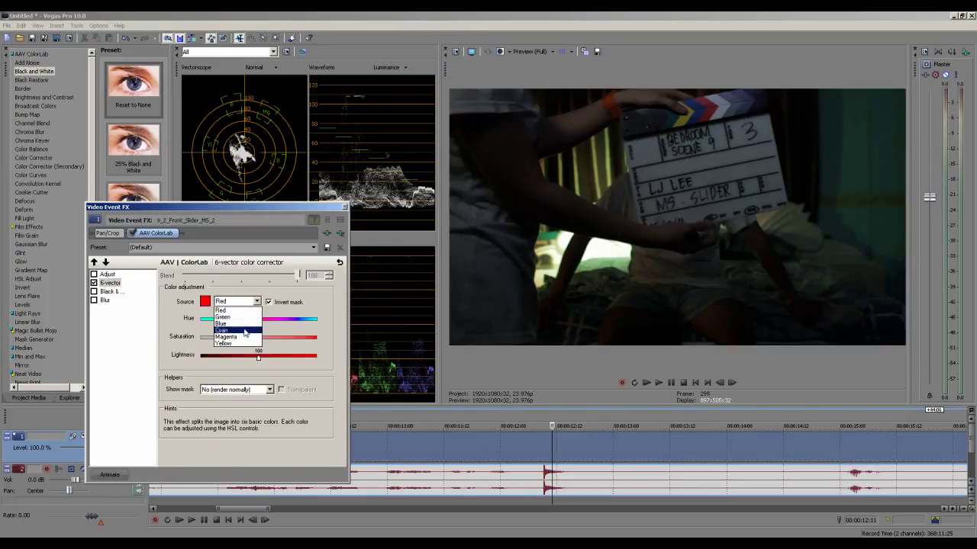
pyautogui.click(244, 331)
pyautogui.moveTo(259, 338); pyautogui.dragTo(189, 343)
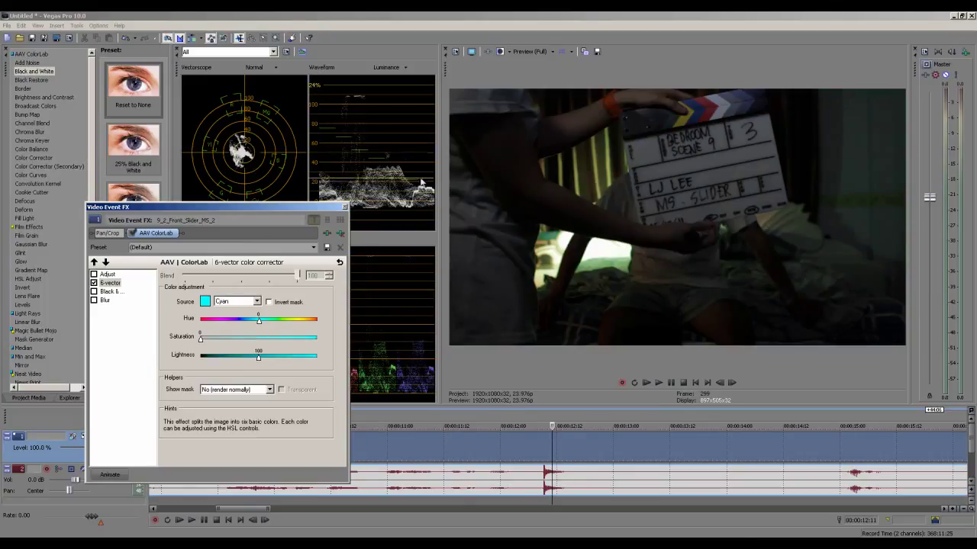
# - Close the clip's effect window and place the playhead at 00:00:12:07 on the timeline
pyautogui.click(345, 207)
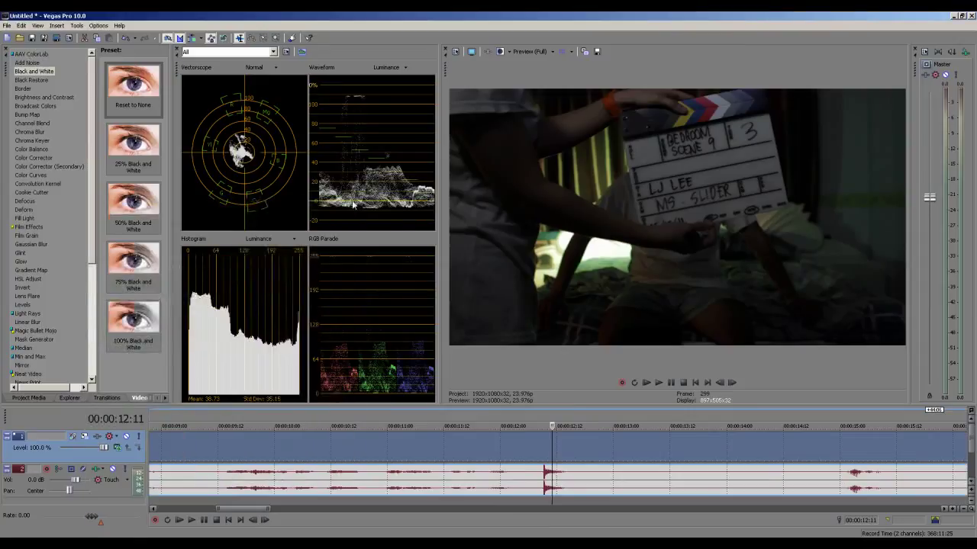
pyautogui.click(532, 440)
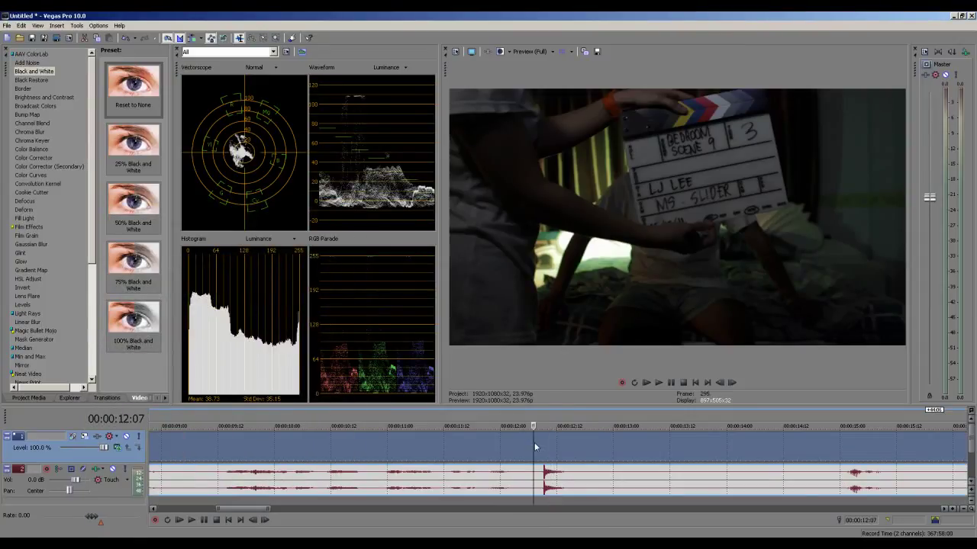
pyautogui.scroll(-8, 525, 437)
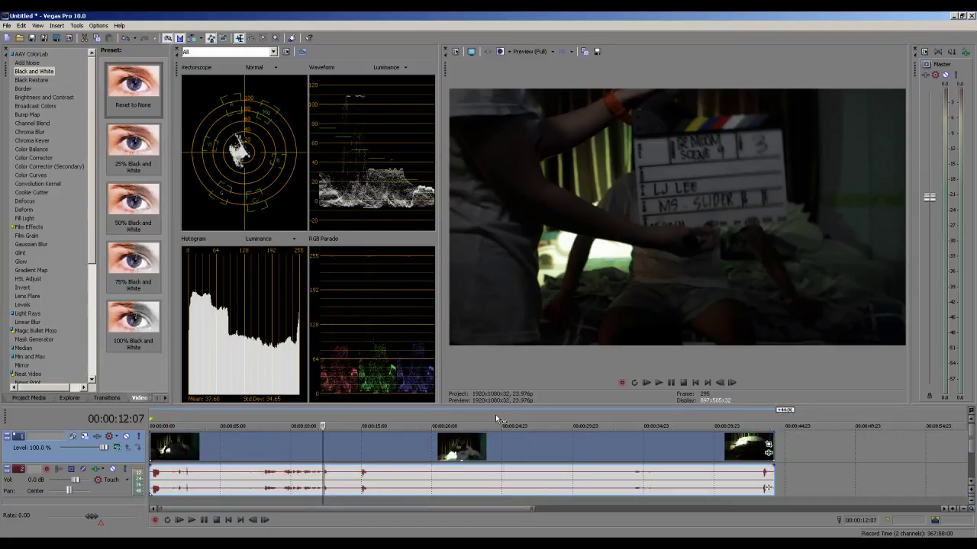